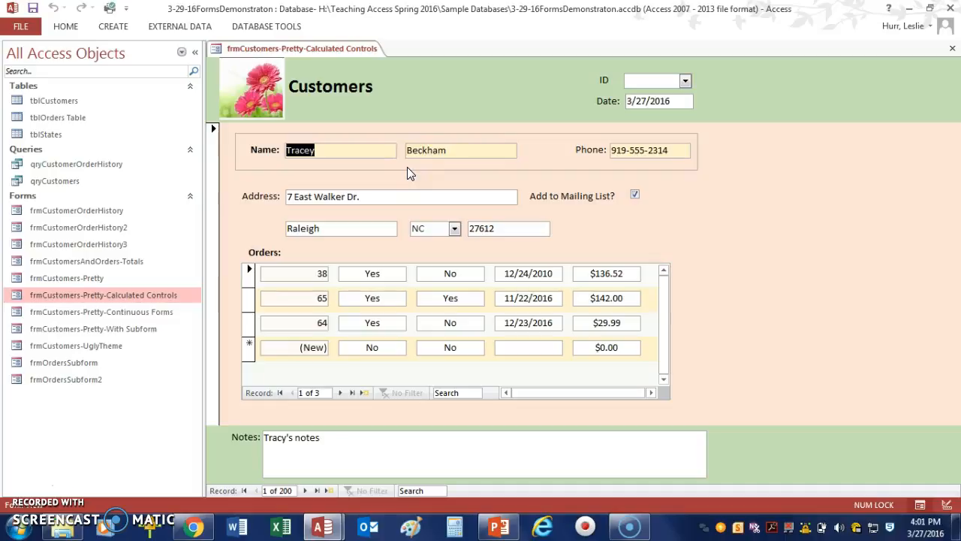
- Switch the frmCustomers-Pretty-Calculated Controls form to Design View and select its orders subform to inspect it
{"action": "left_click", "coordinate": [43, 466]}
{"action": "right_click", "coordinate": [328, 48]}
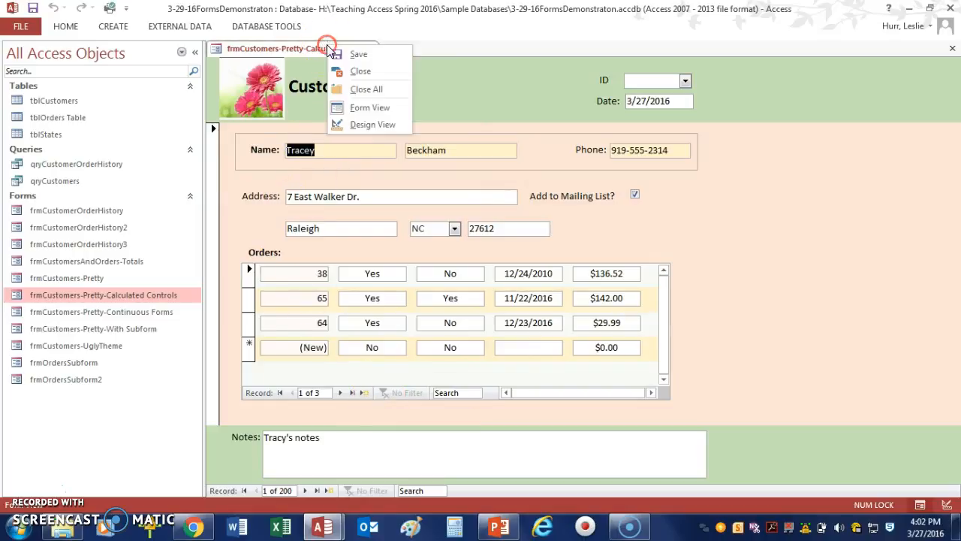
{"action": "left_click", "coordinate": [361, 109]}
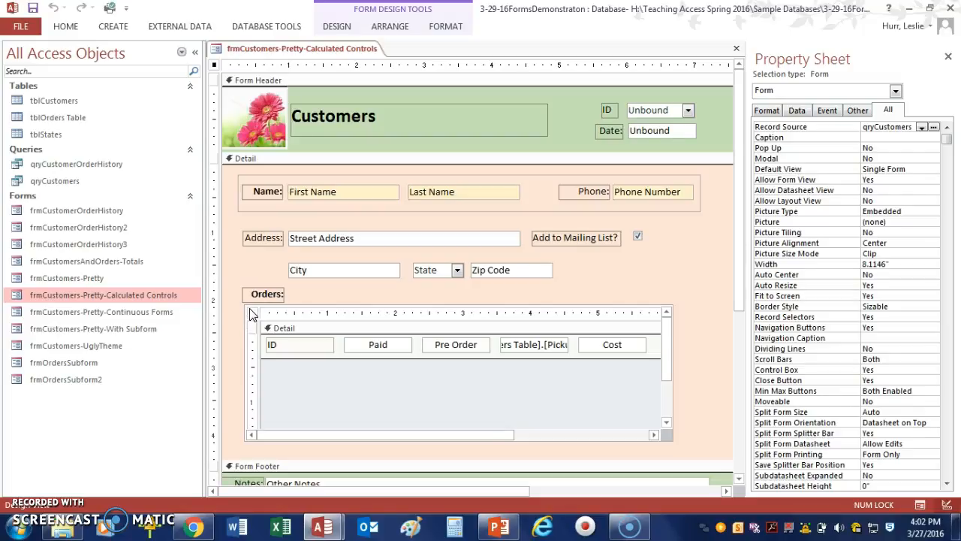
{"action": "left_click", "coordinate": [250, 314]}
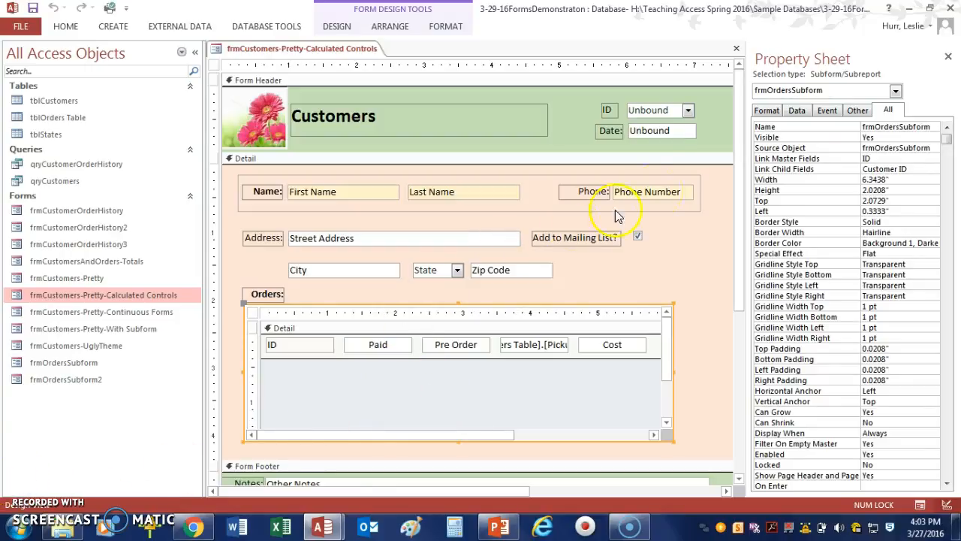
- Close the customers form and open frmOrdersSubform in Design View
{"action": "left_click", "coordinate": [736, 51]}
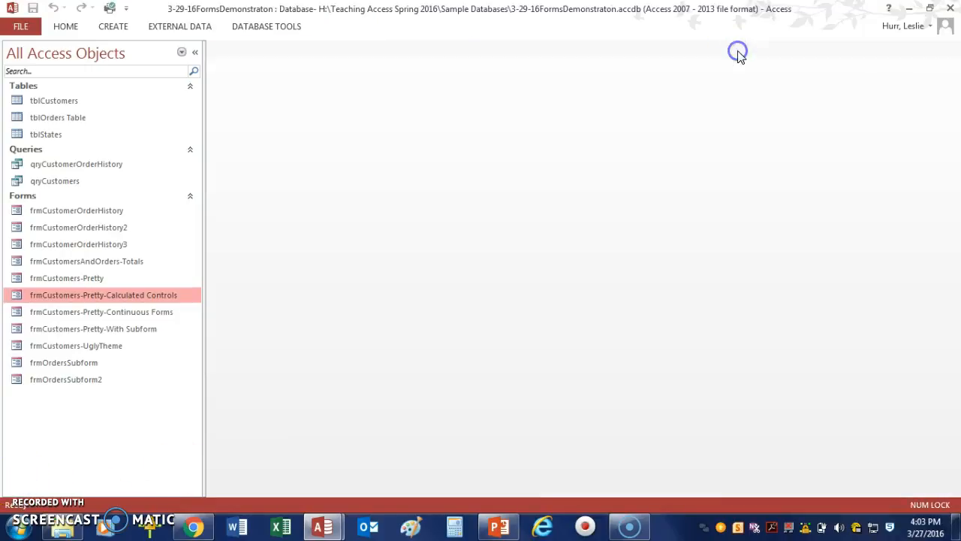
{"action": "right_click", "coordinate": [74, 368]}
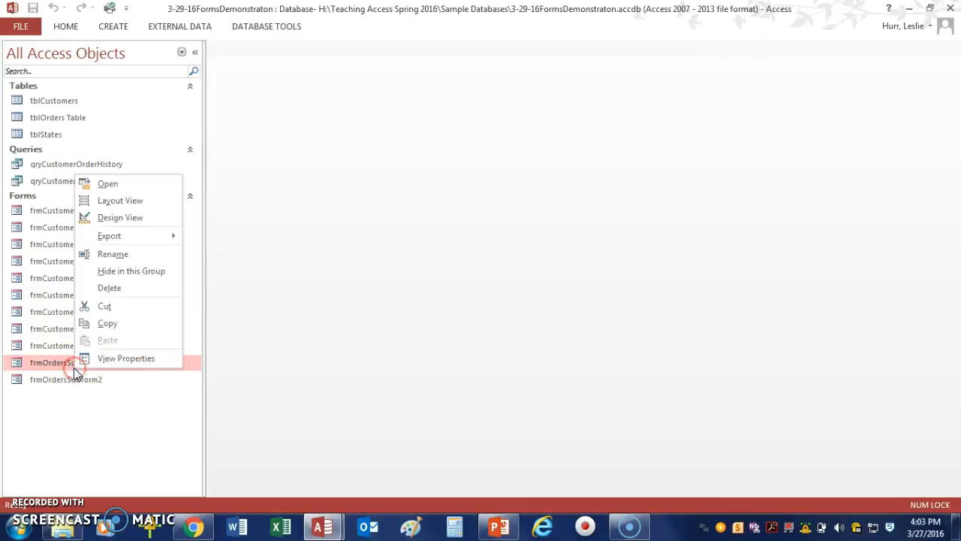
{"action": "left_click", "coordinate": [120, 218]}
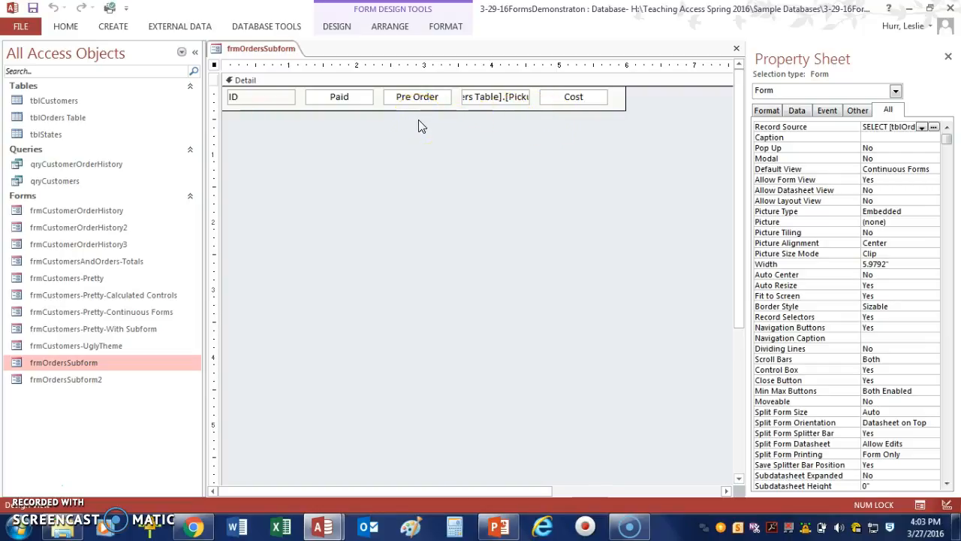
- Add form header and footer sections to frmOrdersSubform and make the footer slightly taller
{"action": "right_click", "coordinate": [435, 83]}
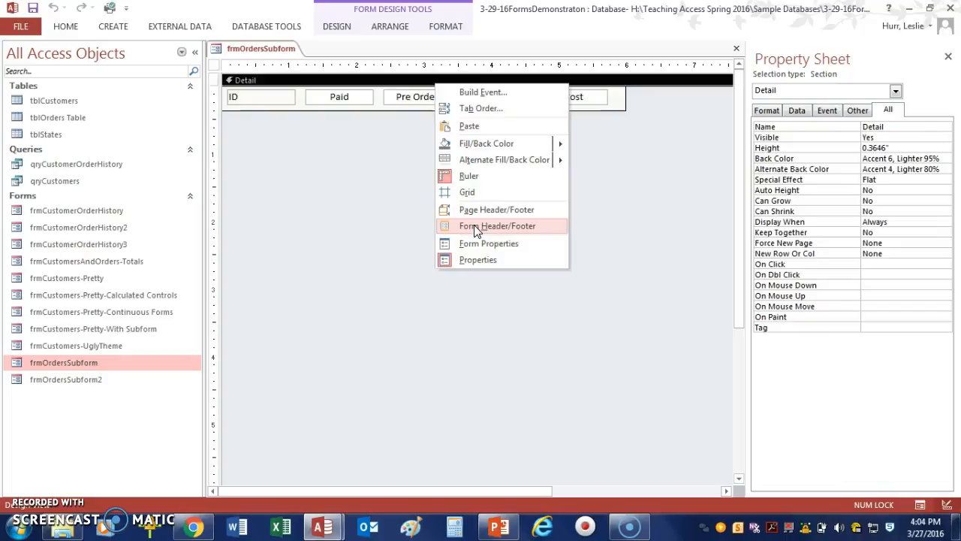
{"action": "left_click", "coordinate": [475, 227]}
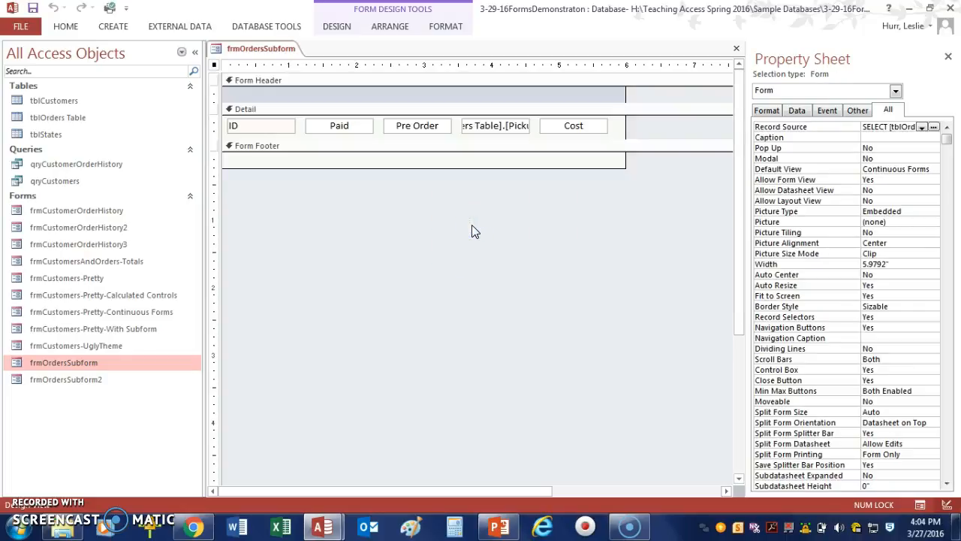
{"action": "left_click_drag", "start_coordinate": [432, 168], "coordinate": [432, 178]}
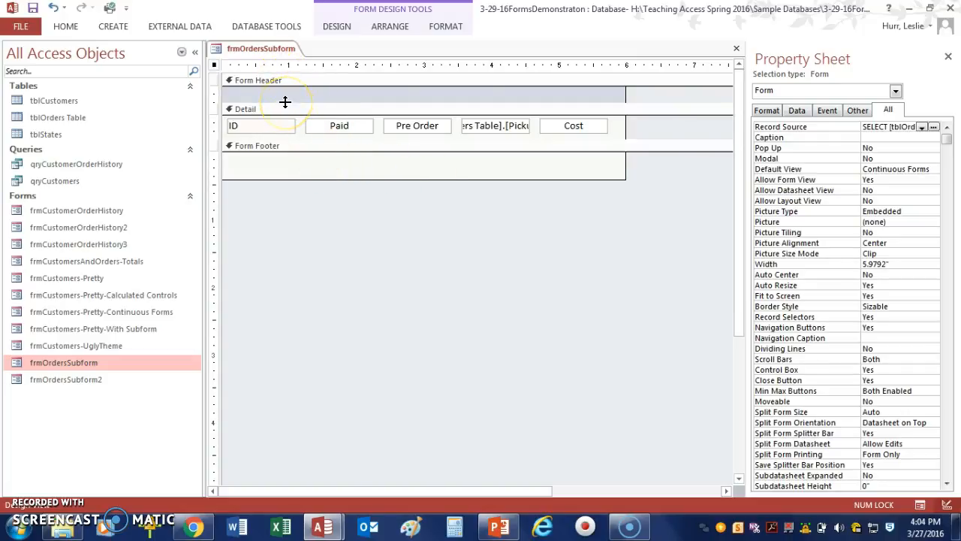
- Collapse the form header section so that it takes up no height
{"action": "left_click_drag", "start_coordinate": [286, 101], "coordinate": [289, 81]}
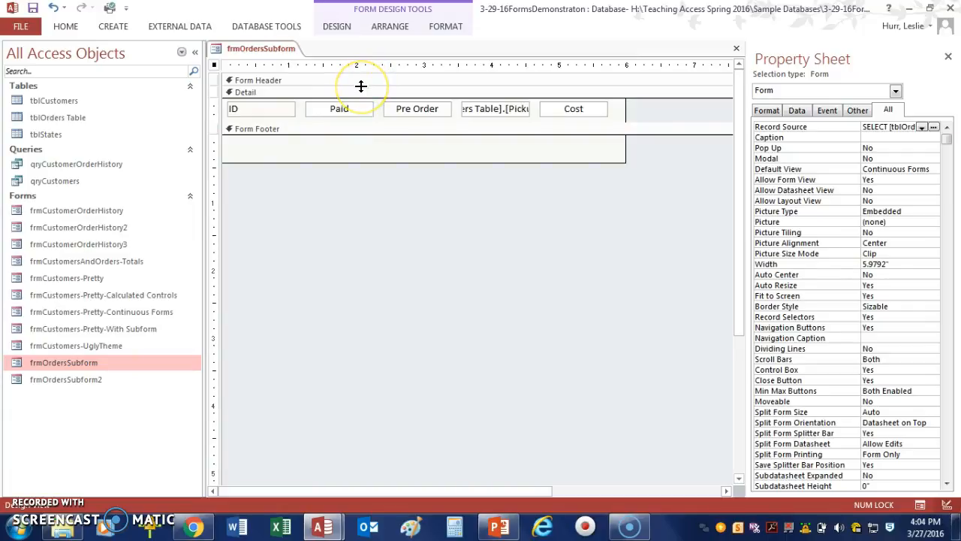
{"action": "left_click", "coordinate": [280, 86]}
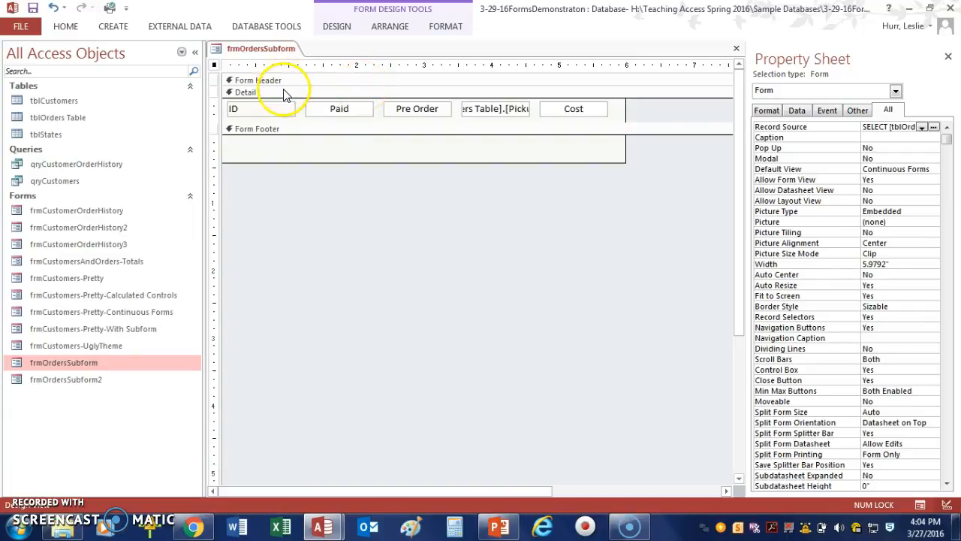
{"action": "mouse_move", "coordinate": [283, 87]}
{"action": "left_mouse_down"}
{"action": "mouse_move", "coordinate": [283, 101]}
{"action": "mouse_move", "coordinate": [286, 78]}
{"action": "left_mouse_up"}
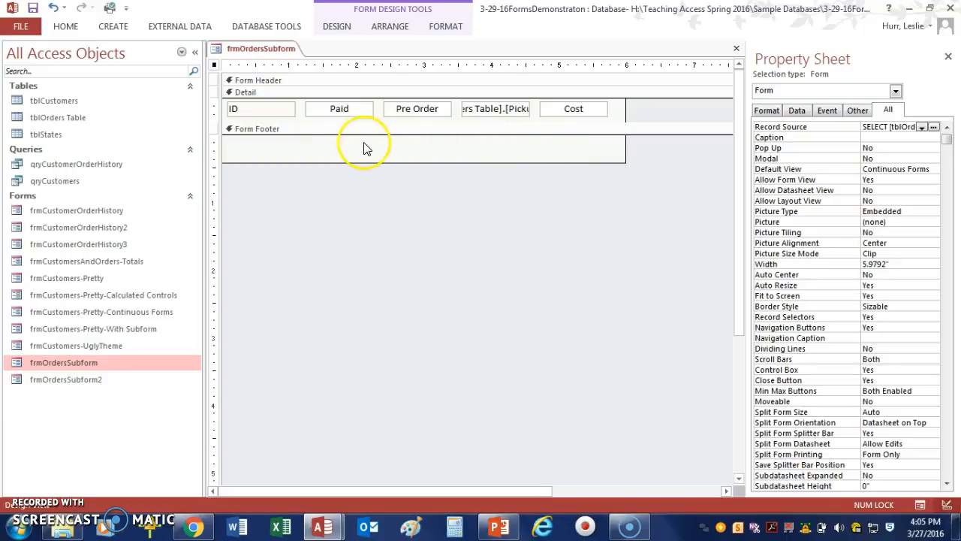
- Add a text box to the form footer beneath the Cost field
{"action": "left_click", "coordinate": [336, 36]}
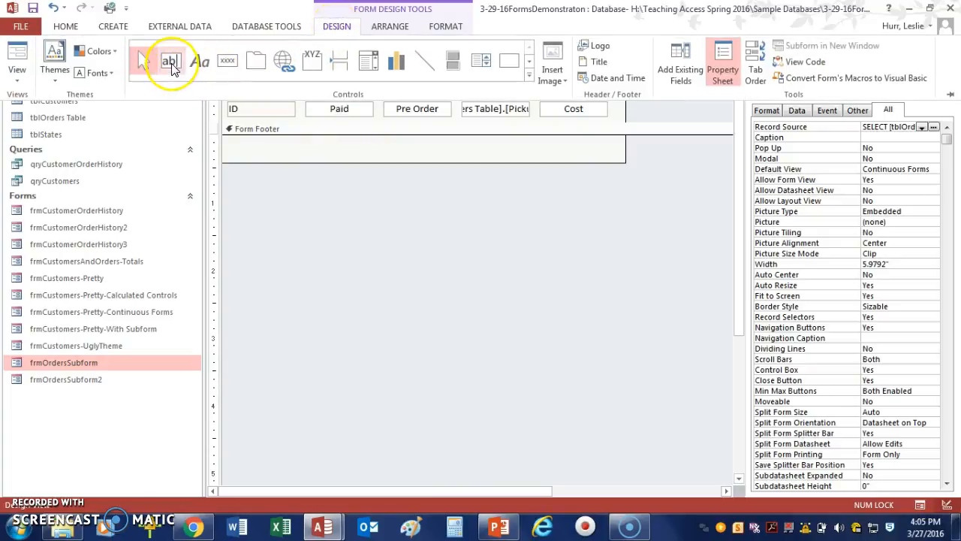
{"action": "left_click", "coordinate": [170, 60]}
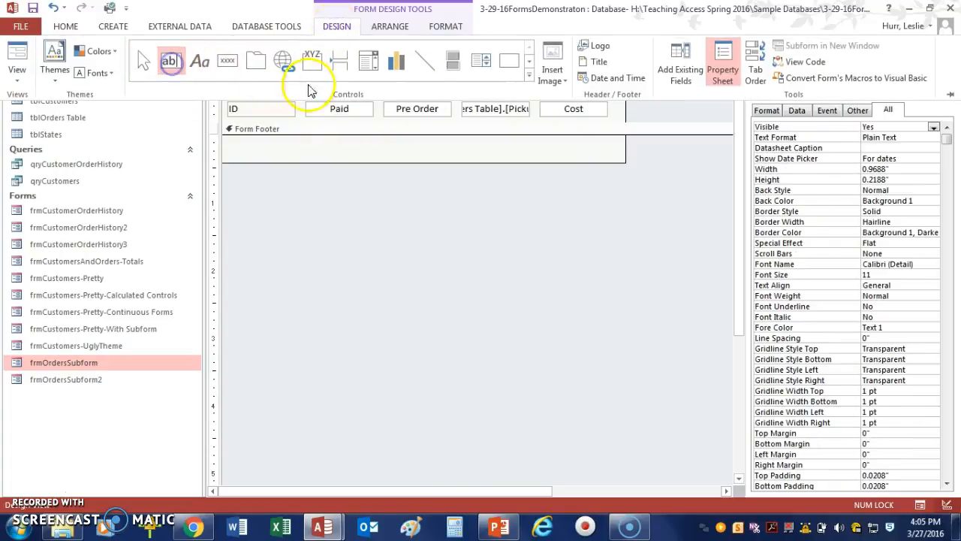
{"action": "left_click", "coordinate": [531, 143]}
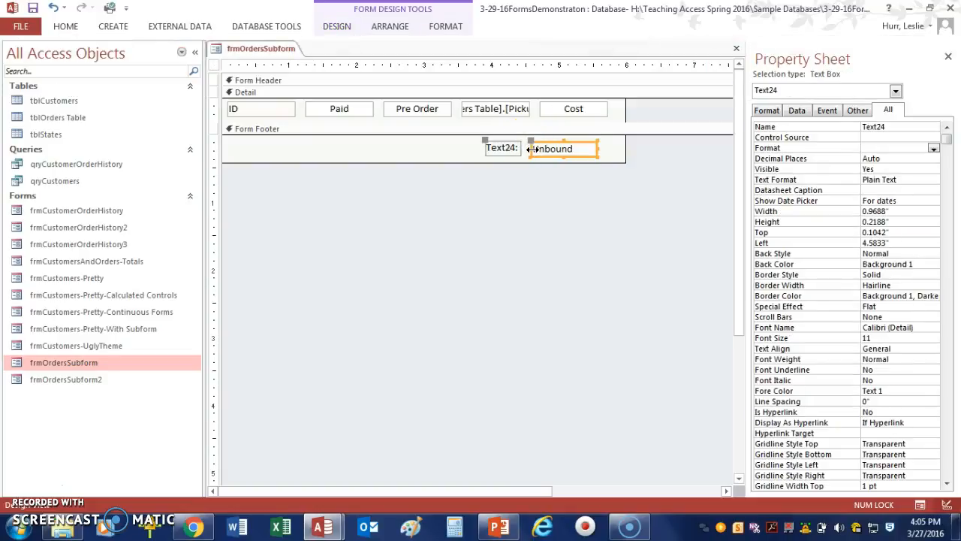
{"action": "left_click", "coordinate": [545, 153]}
- Set the control source of the footer text box to =Sum([Cost])
{"action": "left_click", "coordinate": [868, 138]}
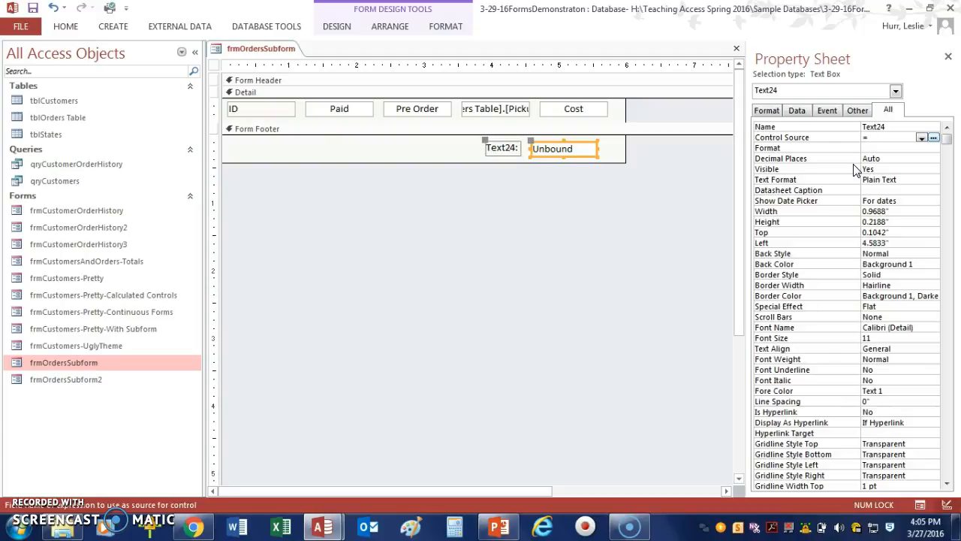
{"action": "type", "text": "=Sum"}
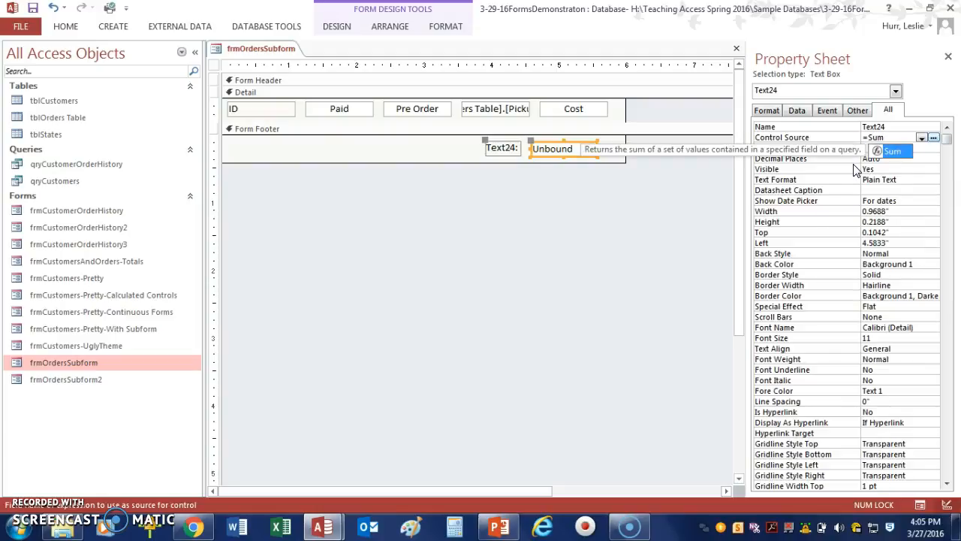
{"action": "type", "text": "("}
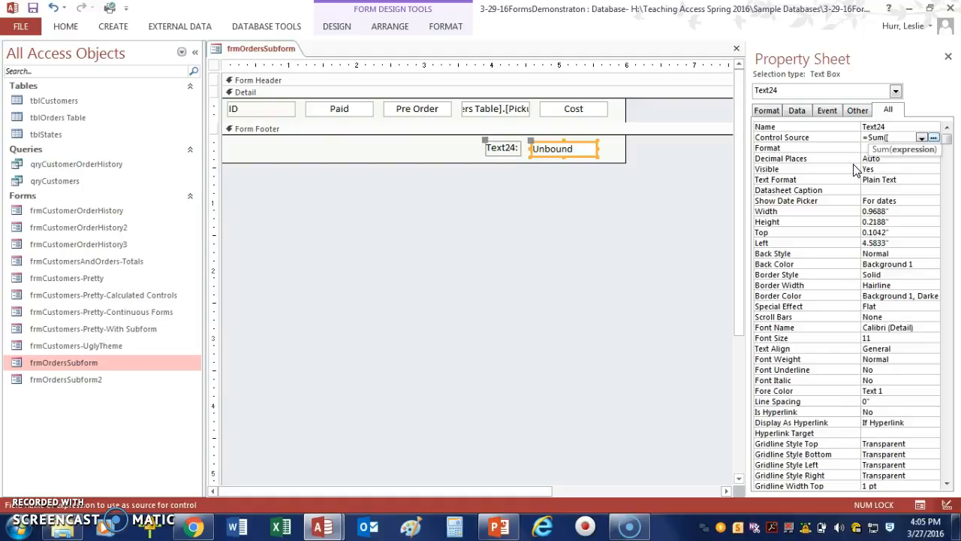
{"action": "type", "text": "[Cost])"}
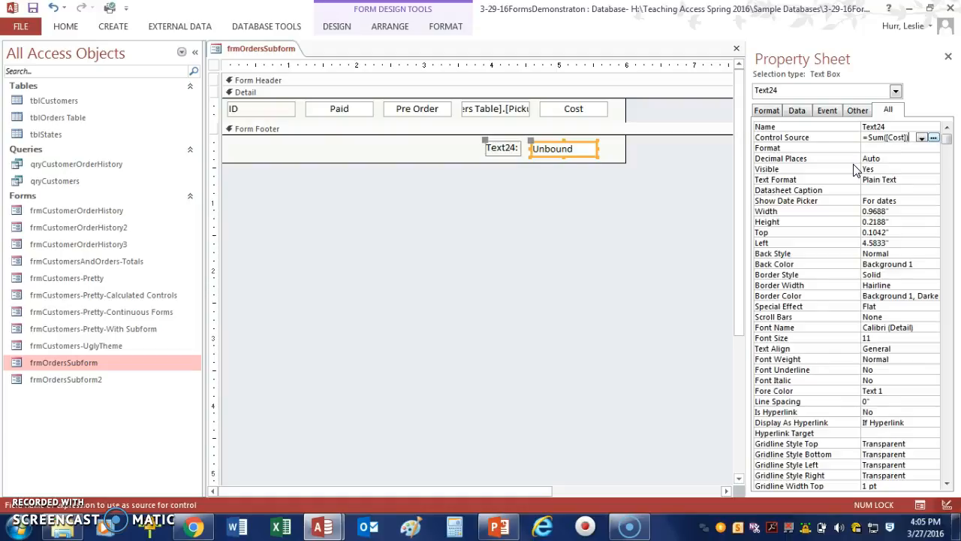
{"action": "key", "text": "Return"}
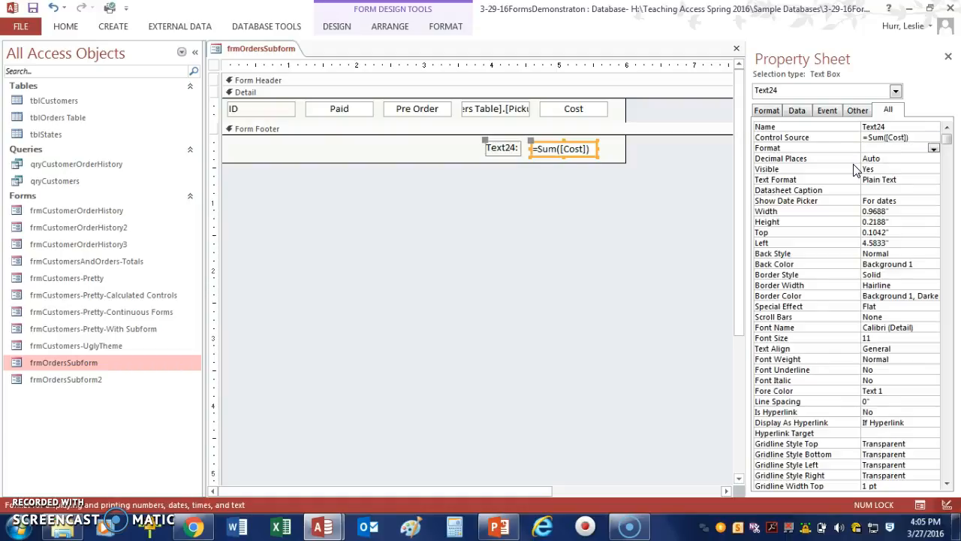
- Change the caption of the sum text box's label to "Total:"
{"action": "left_click", "coordinate": [510, 149]}
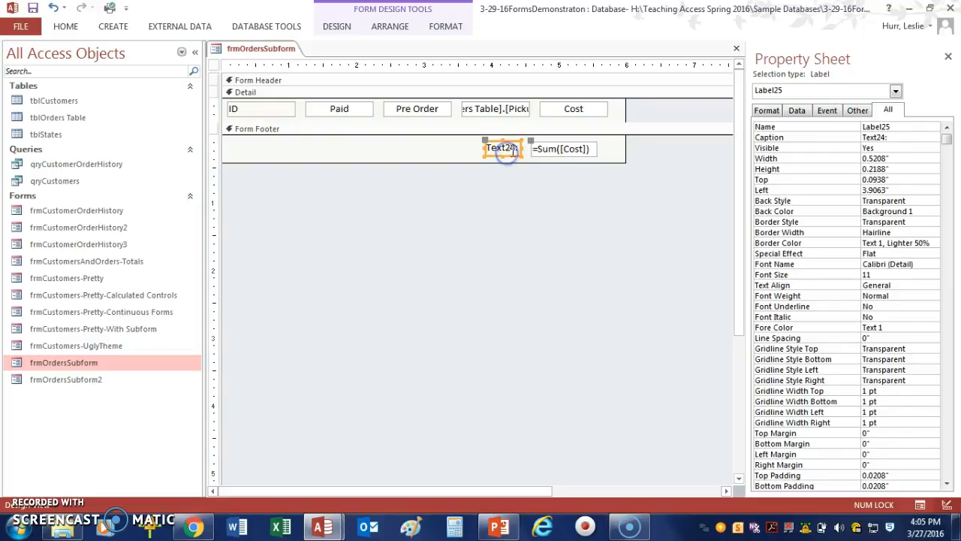
{"action": "double_click", "coordinate": [503, 149]}
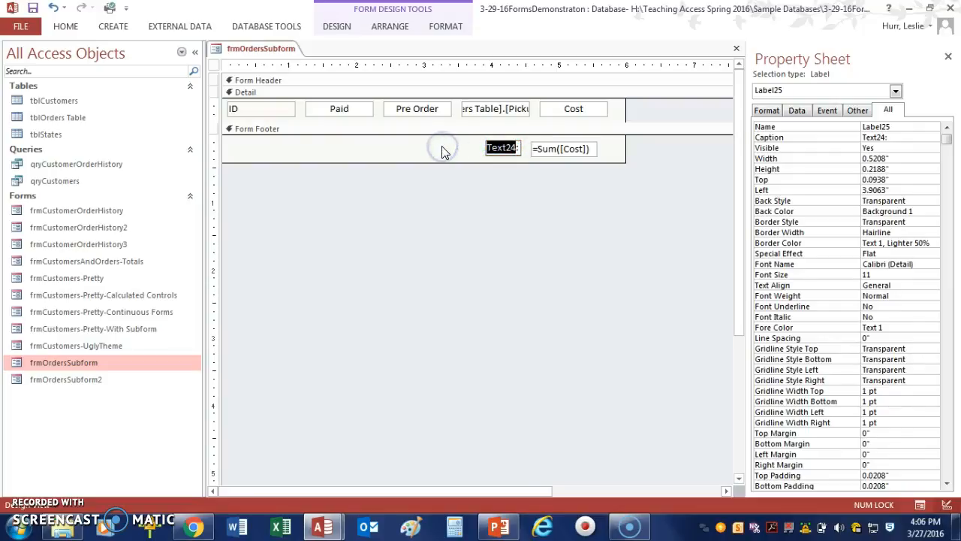
{"action": "type", "text": "Total:"}
{"action": "key", "text": "Return"}
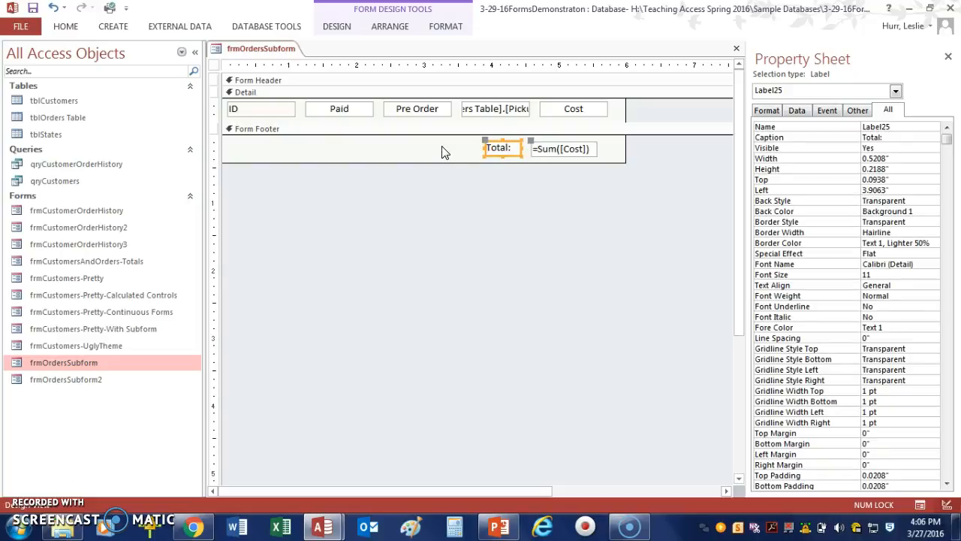
- Add a second text box to the form footer beneath the Pre Order field, before the Total label
{"action": "left_click", "coordinate": [336, 26]}
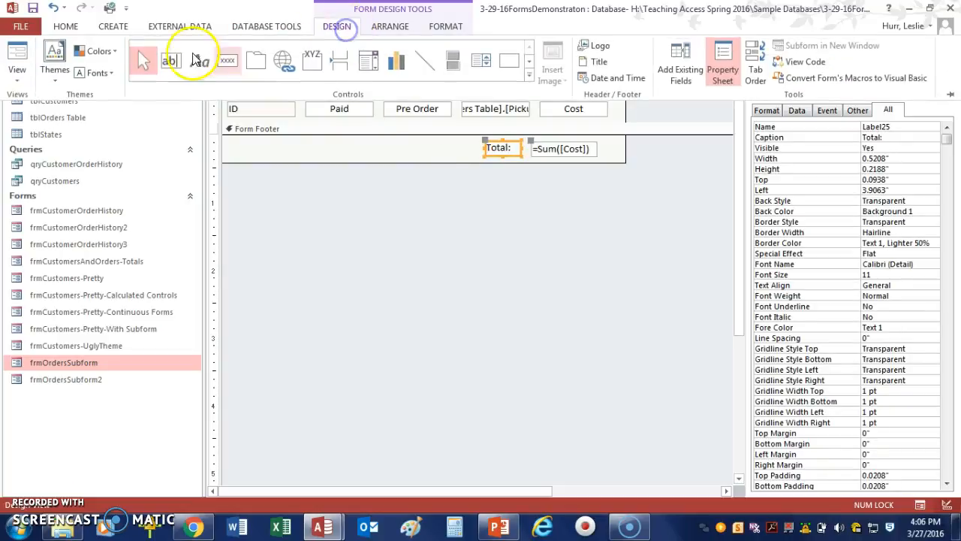
{"action": "left_click", "coordinate": [171, 60]}
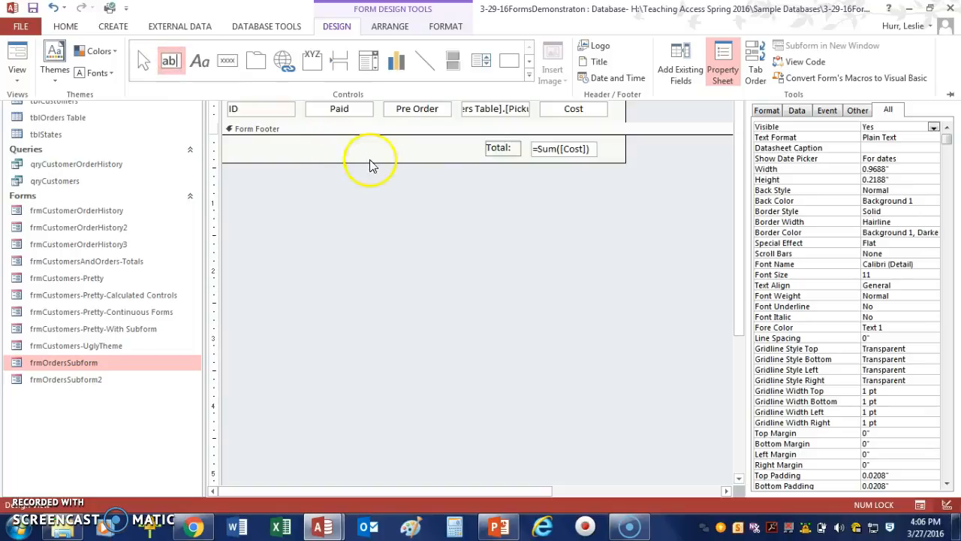
{"action": "left_click", "coordinate": [387, 144]}
{"action": "left_click", "coordinate": [388, 143]}
{"action": "left_click", "coordinate": [405, 150]}
- Set the control source of the second footer text box to =Avg([Cost])
{"action": "left_click", "coordinate": [882, 137]}
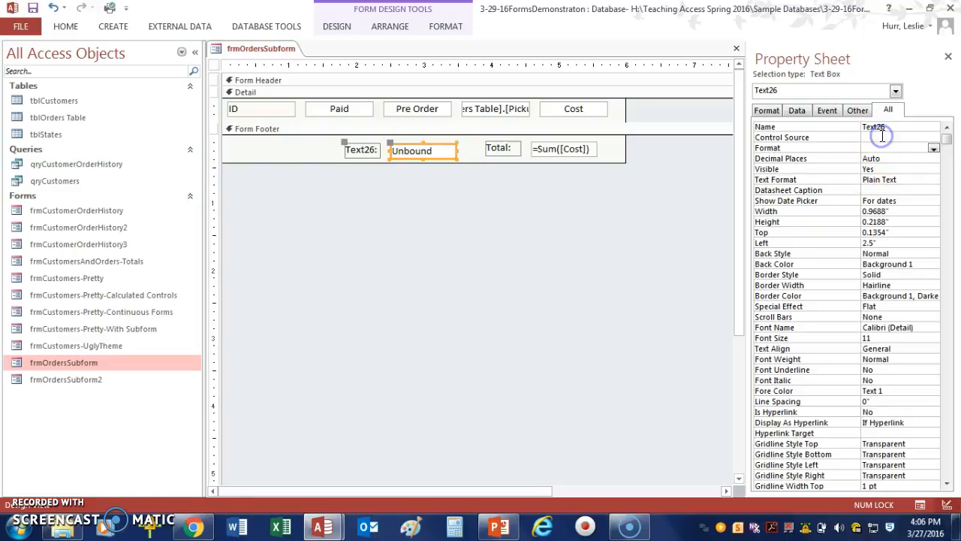
{"action": "left_click", "coordinate": [882, 137]}
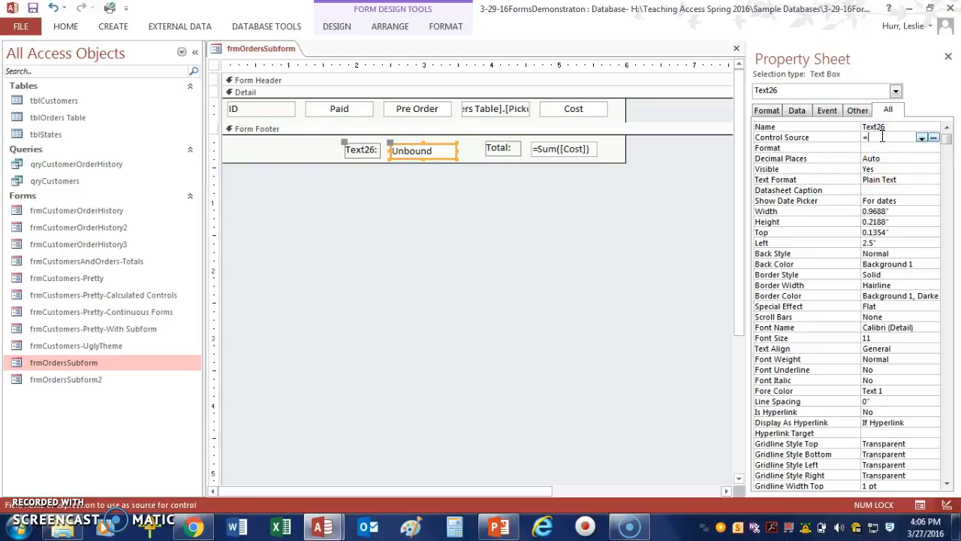
{"action": "type", "text": "=Avg"}
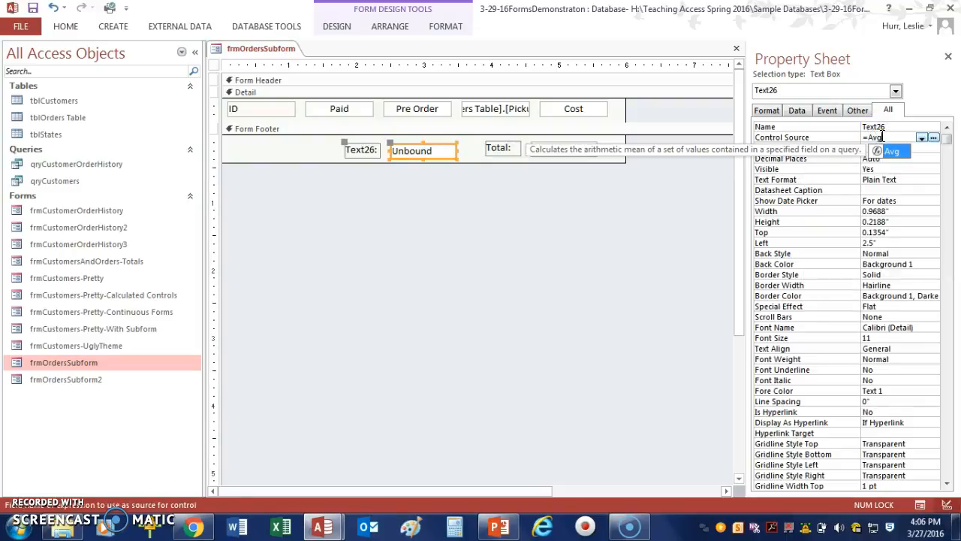
{"action": "type", "text": "("}
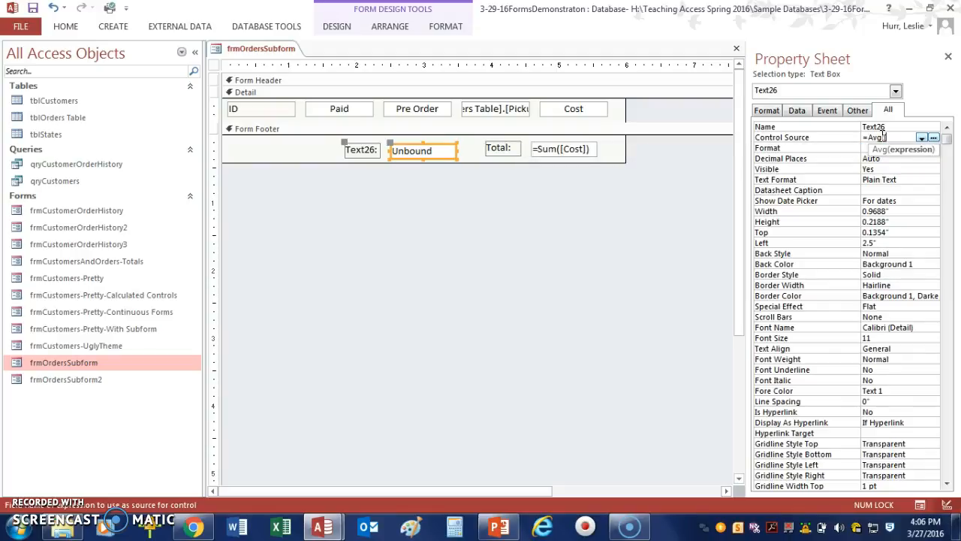
{"action": "type", "text": "[Cost"}
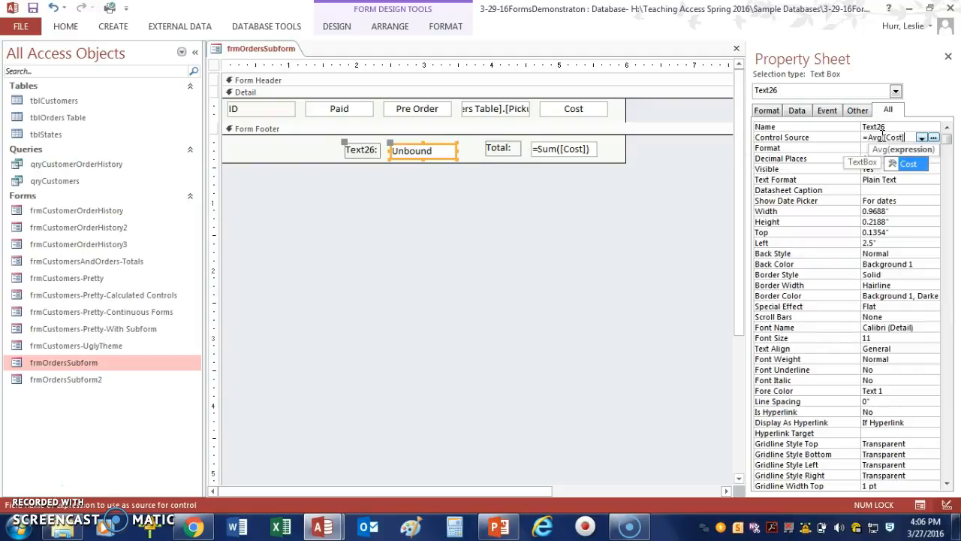
{"action": "type", "text": "])"}
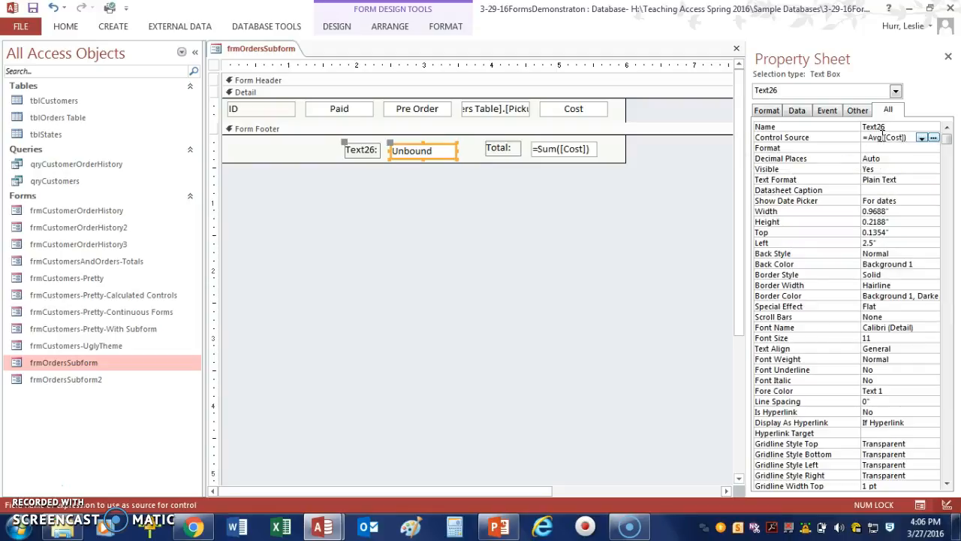
{"action": "key", "text": "Return"}
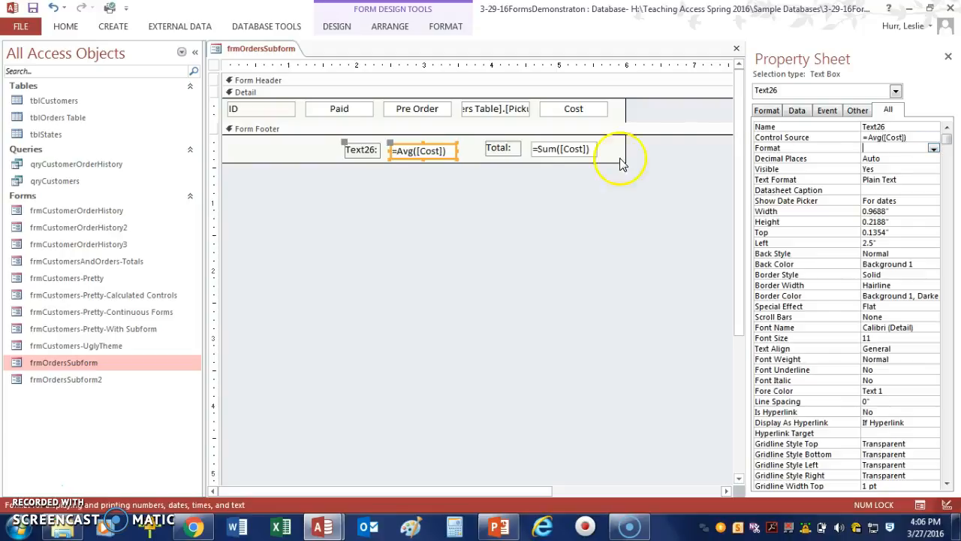
- Widen the average text box's label leftward to about 0.76" and change its caption to "Average:"
{"action": "left_click", "coordinate": [353, 148]}
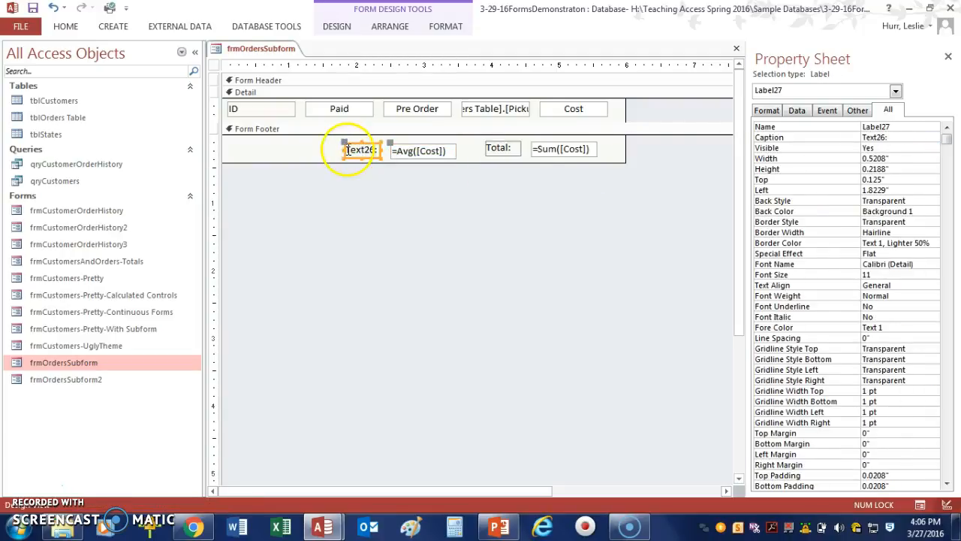
{"action": "left_click_drag", "start_coordinate": [344, 151], "coordinate": [331, 150]}
{"action": "type", "text": "A"}
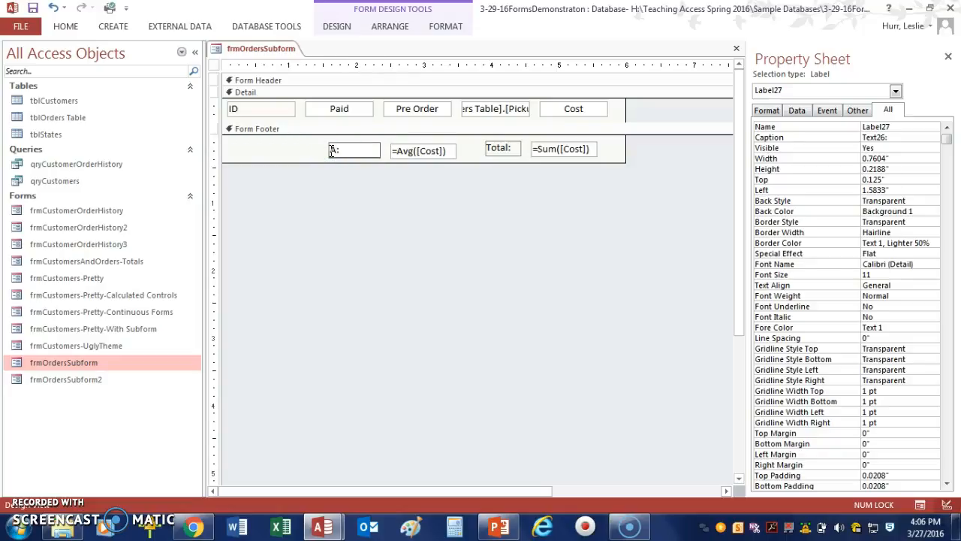
{"action": "type", "text": "verage"}
{"action": "key", "text": "Return"}
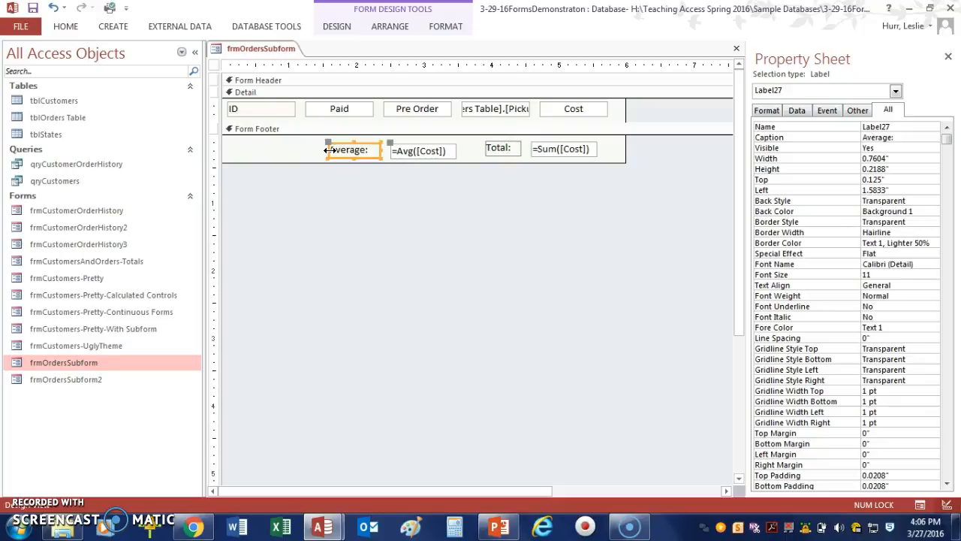
- Narrow the Average label to about 0.61" wide and add a third text box to the form footer before it
{"action": "left_click_drag", "start_coordinate": [329, 150], "coordinate": [337, 150]}
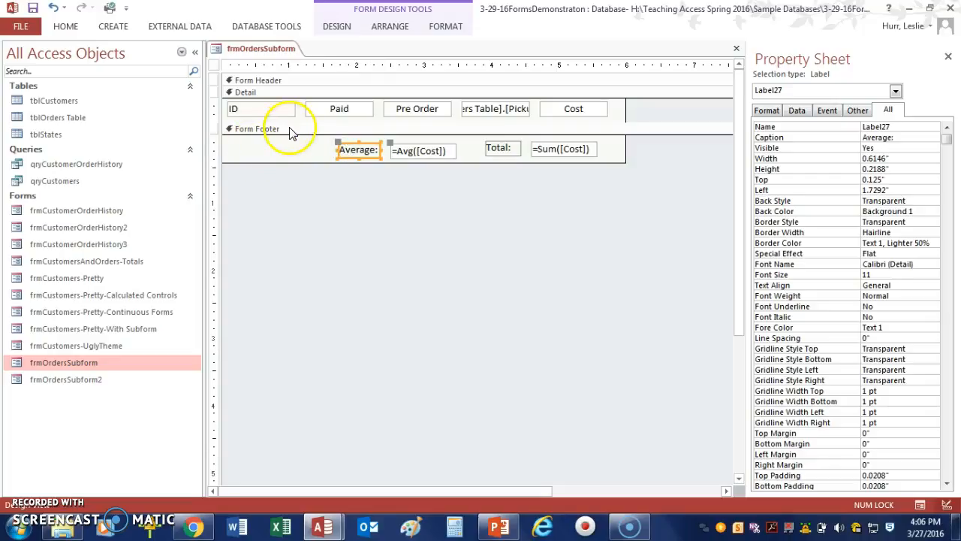
{"action": "left_click", "coordinate": [331, 32]}
{"action": "left_click", "coordinate": [170, 57]}
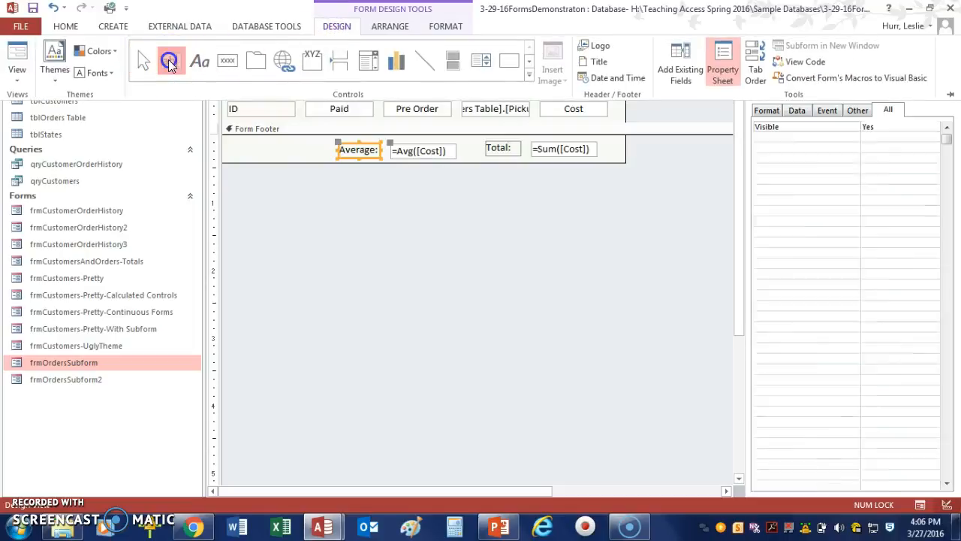
{"action": "left_click", "coordinate": [269, 143]}
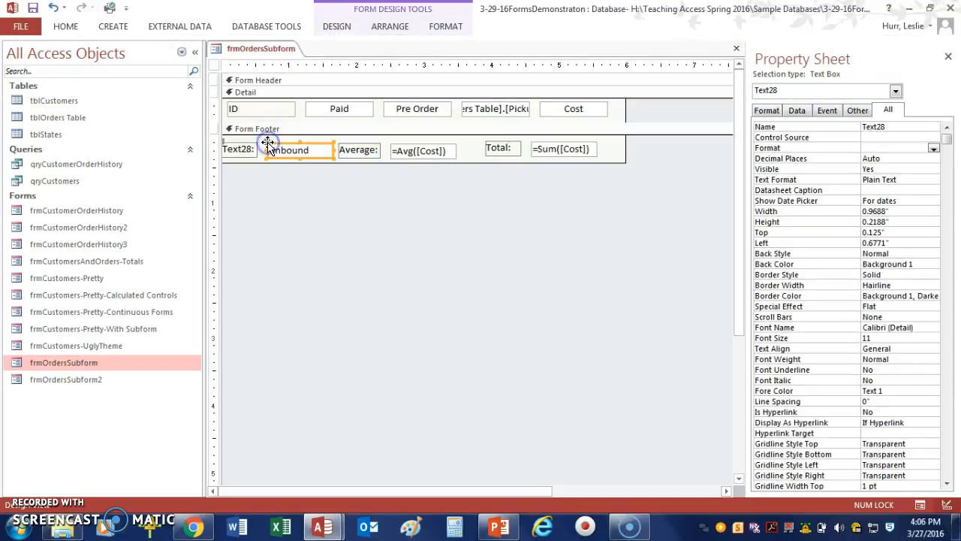
- Set the control source of the third footer text box to =Count([Cost])
{"action": "left_click", "coordinate": [882, 137]}
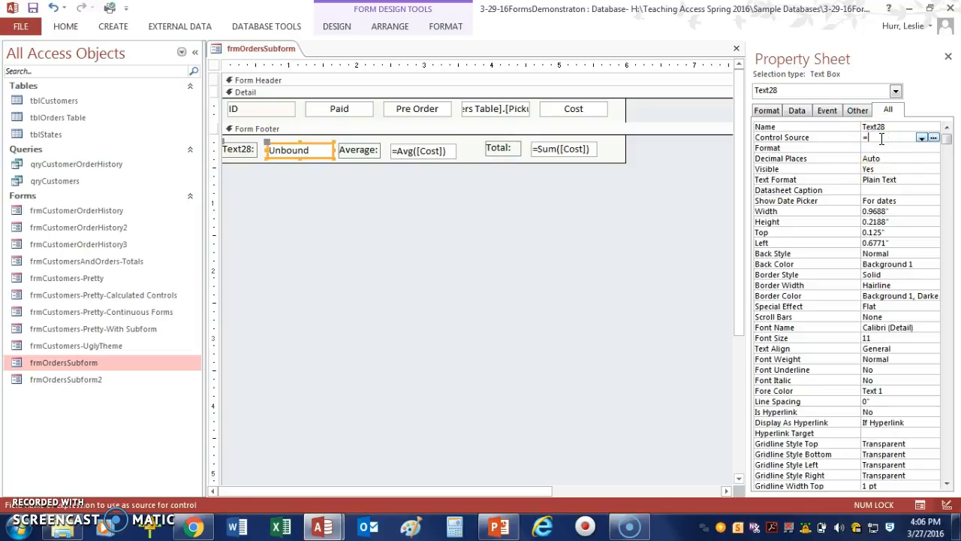
{"action": "type", "text": "=Count("}
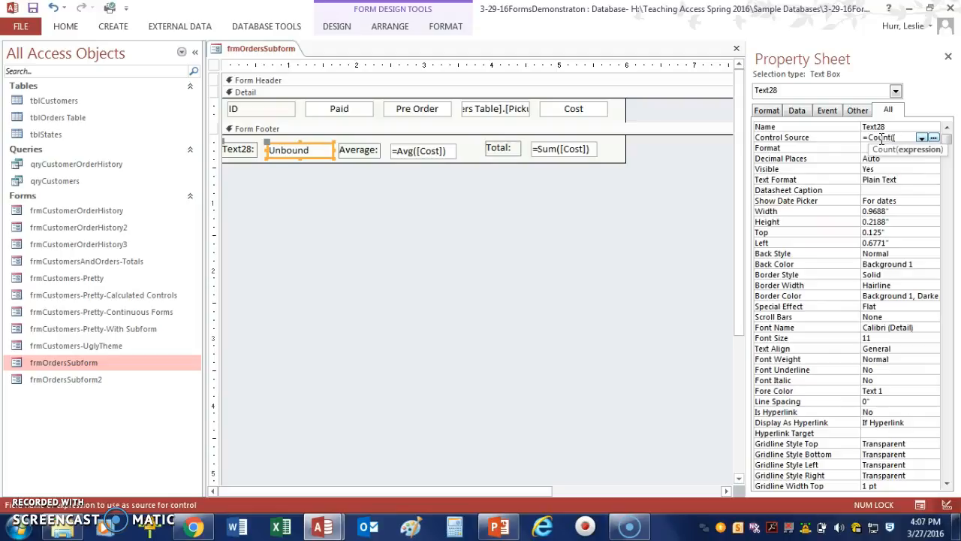
{"action": "type", "text": "[Cost"}
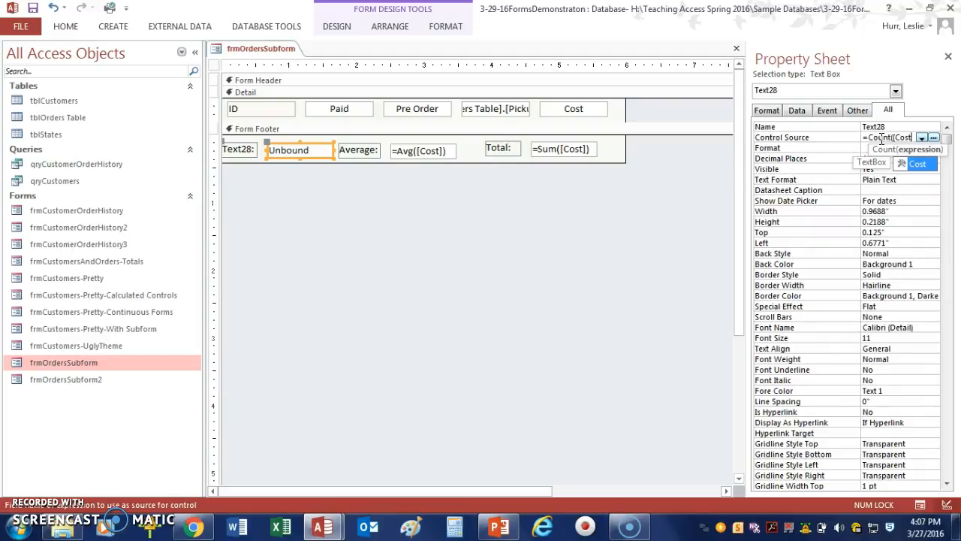
{"action": "type", "text": "])"}
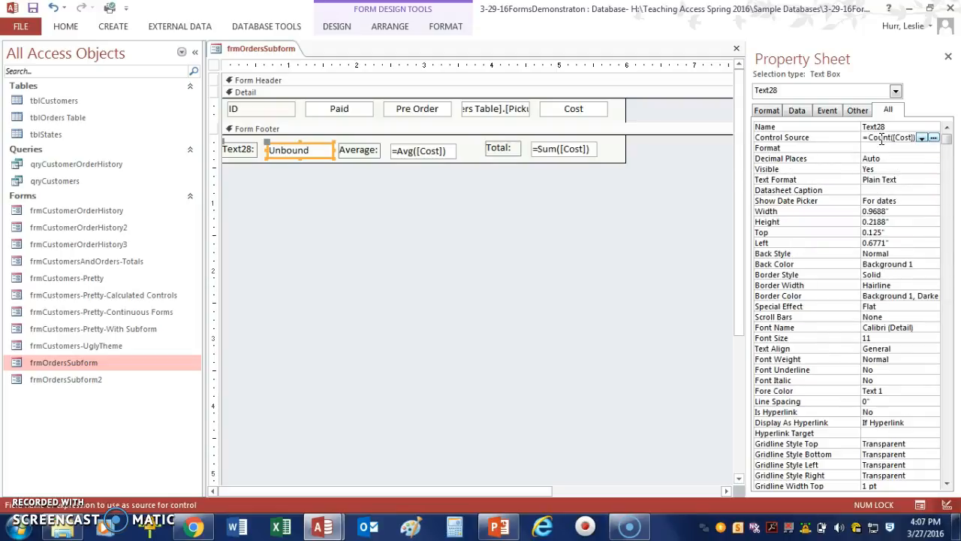
{"action": "key", "text": "Return"}
- Change the caption of the count text box's label to "Count:"
{"action": "left_click", "coordinate": [229, 149]}
{"action": "left_click", "coordinate": [229, 149]}
{"action": "left_click_drag", "start_coordinate": [255, 149], "coordinate": [199, 153]}
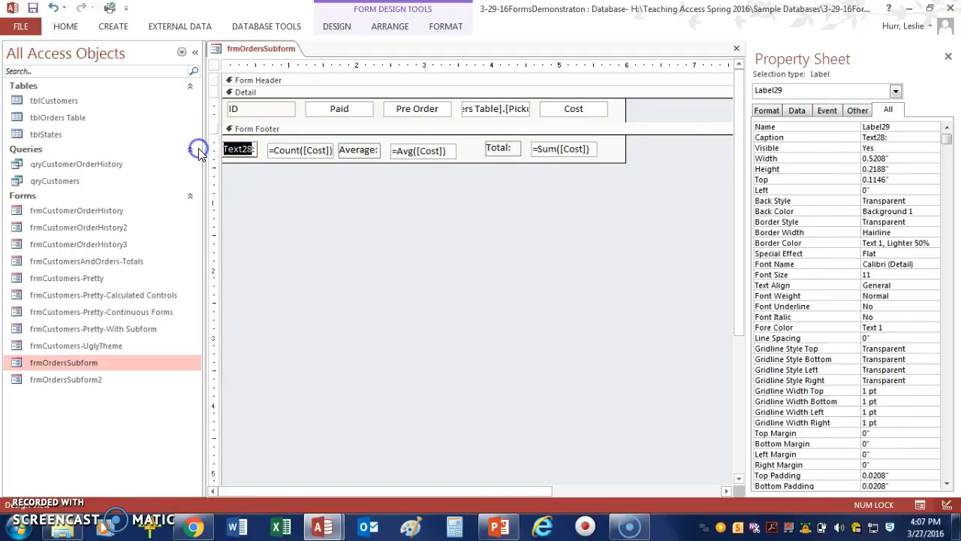
{"action": "type", "text": "Co"}
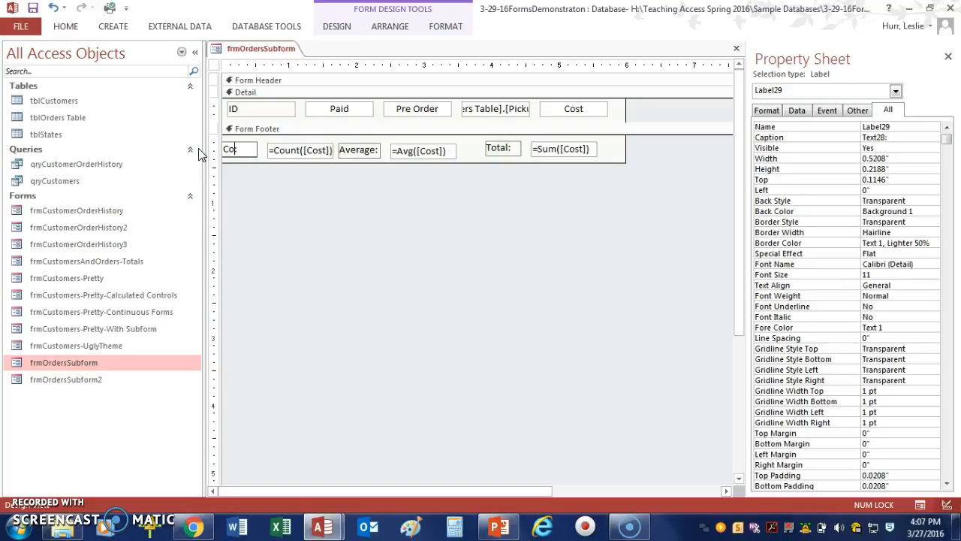
{"action": "type", "text": "unt:"}
{"action": "key", "text": "Return"}
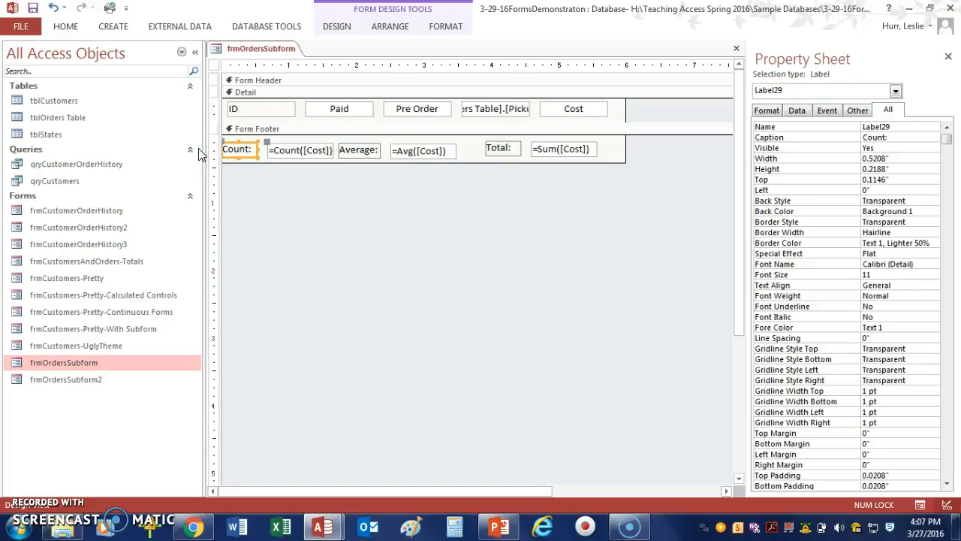
- Set the format of both the average and the sum text boxes in the footer to Currency
{"action": "left_click", "coordinate": [283, 154]}
{"action": "left_click", "coordinate": [418, 154]}
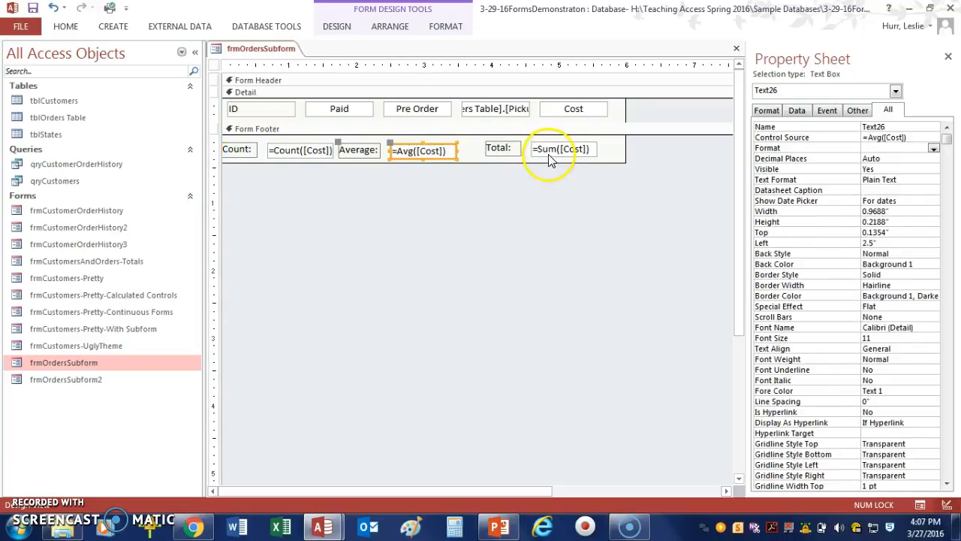
{"action": "left_click", "coordinate": [550, 158]}
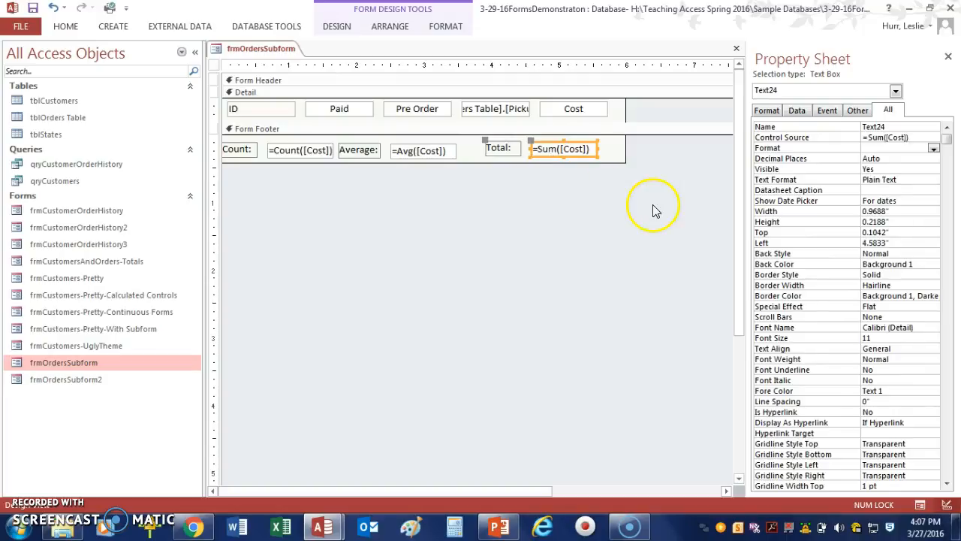
{"action": "left_click", "coordinate": [446, 154], "text": "shift"}
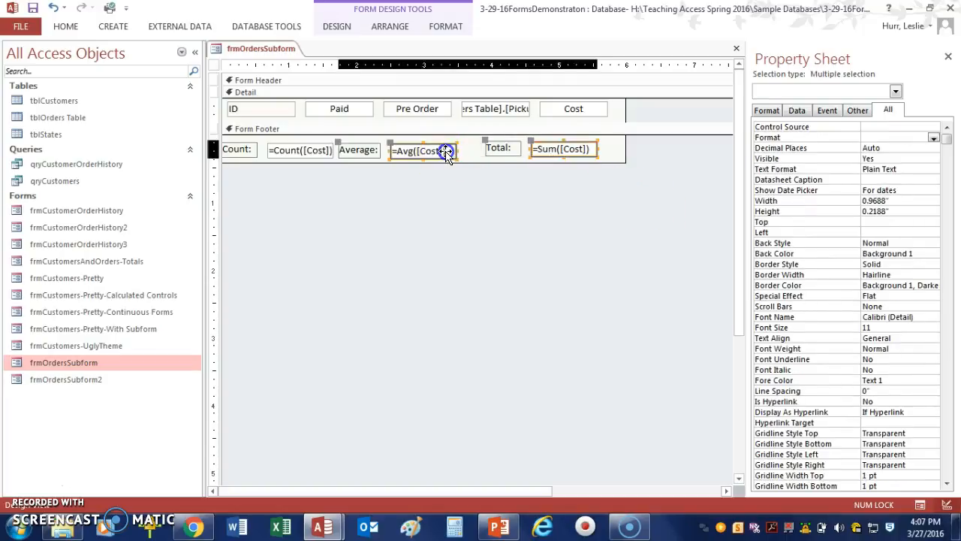
{"action": "left_click", "coordinate": [933, 138]}
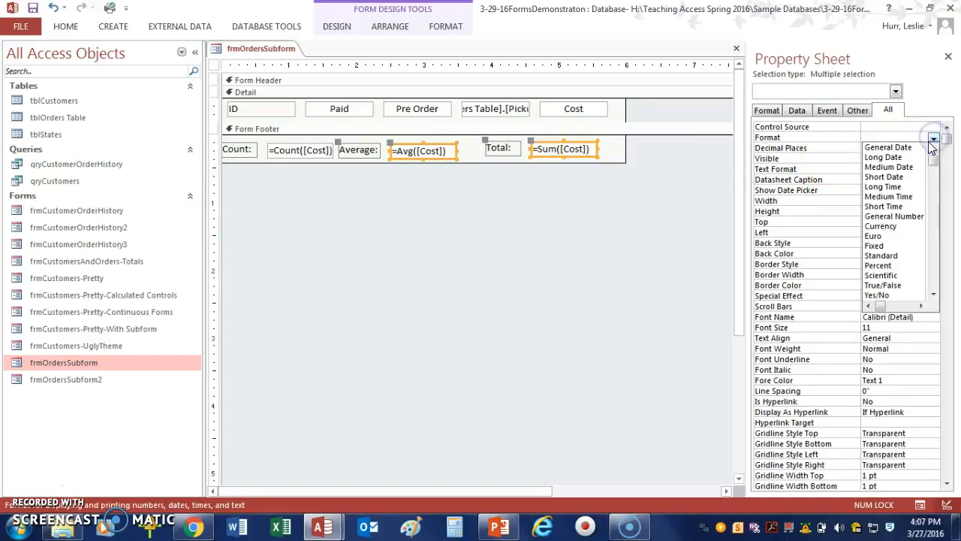
{"action": "left_click", "coordinate": [893, 226]}
- Align all the labels and text boxes in the form footer to the top
{"action": "left_click_drag", "start_coordinate": [603, 143], "coordinate": [234, 151]}
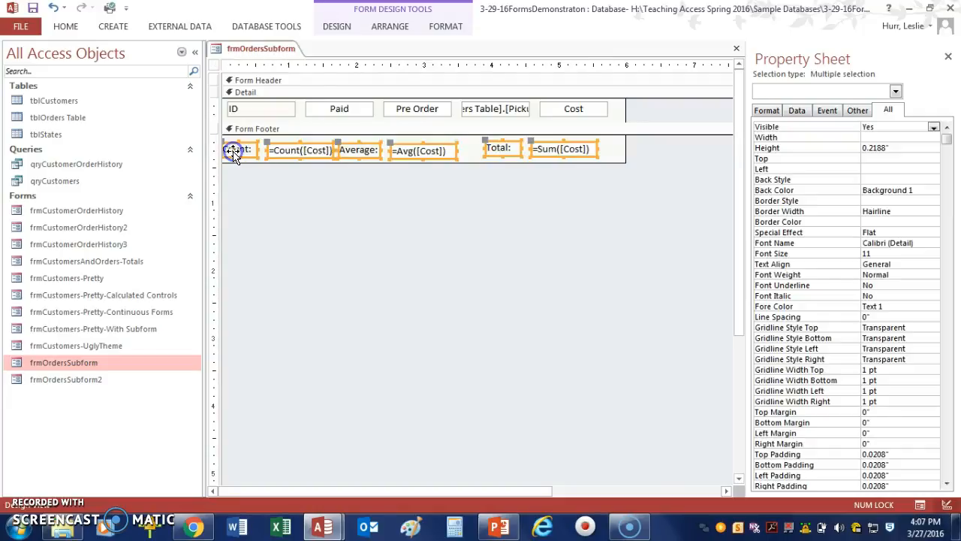
{"action": "right_click", "coordinate": [233, 151]}
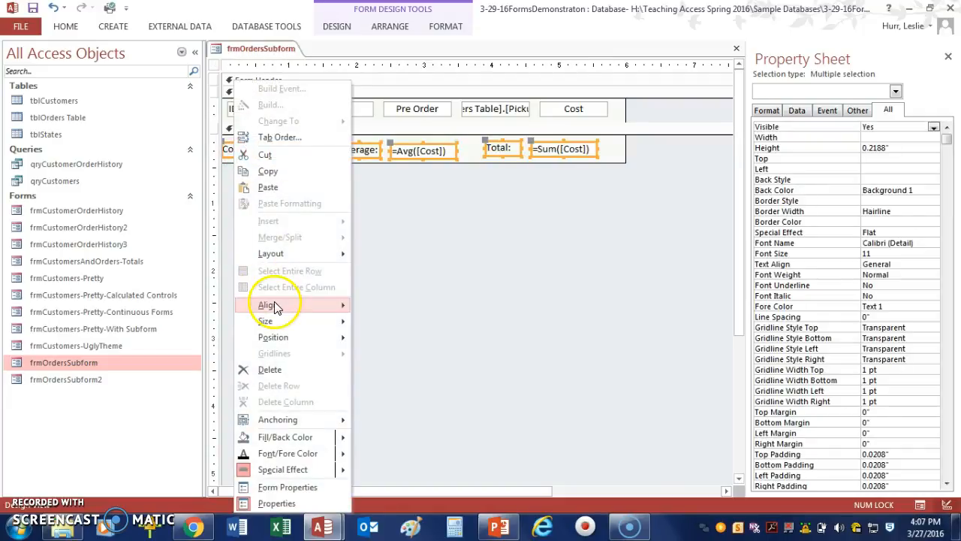
{"action": "mouse_move", "coordinate": [274, 307]}
{"action": "left_click", "coordinate": [385, 339]}
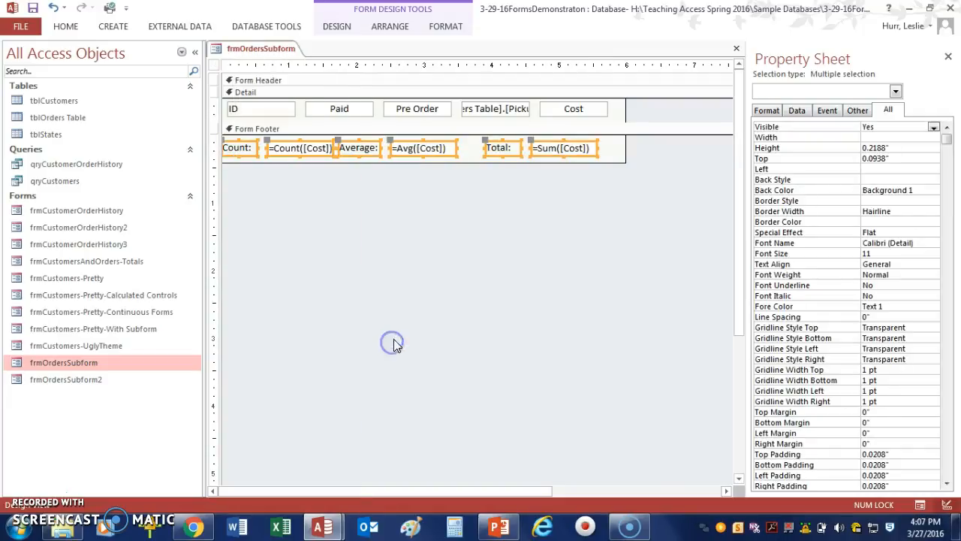
{"action": "left_click", "coordinate": [424, 219]}
- Move the Average and Total labels closer to their text boxes and shift the average pair rightward to space the footer controls evenly
{"action": "left_click", "coordinate": [361, 146]}
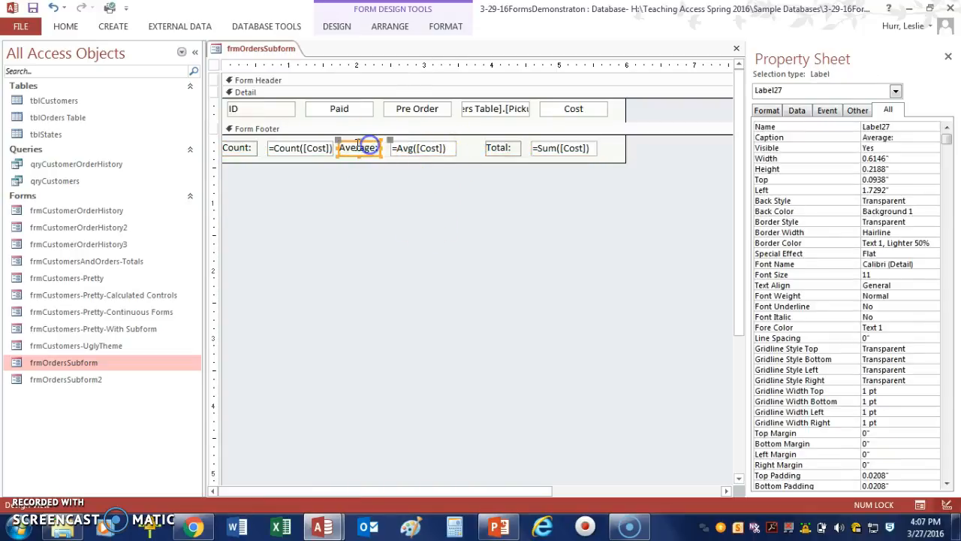
{"action": "left_click_drag", "start_coordinate": [338, 146], "coordinate": [347, 144]}
{"action": "left_click", "coordinate": [489, 146]}
{"action": "left_click_drag", "start_coordinate": [489, 146], "coordinate": [500, 144]}
{"action": "left_click_drag", "start_coordinate": [457, 146], "coordinate": [393, 150]}
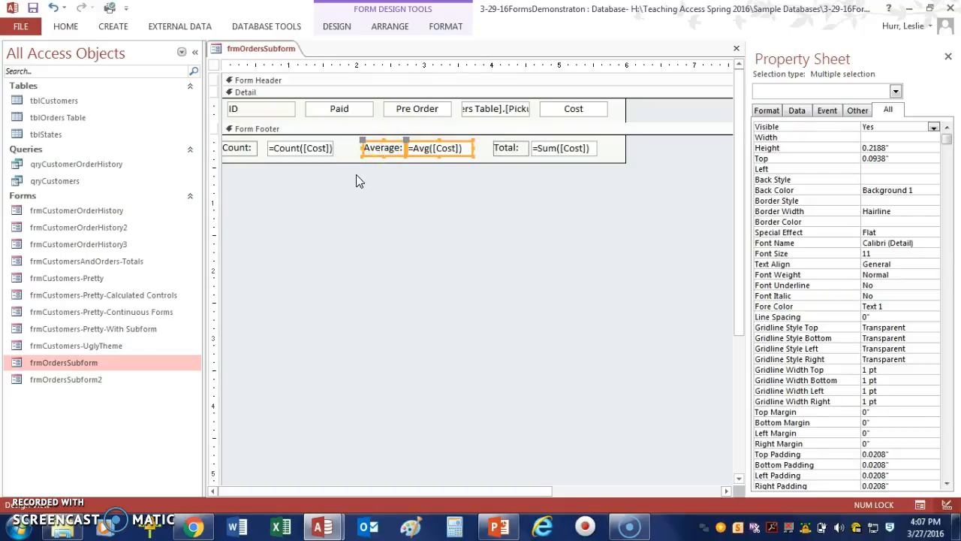
- Save and close the orders subform, and open frmCustomers-Pretty-Calculated Controls in Design View
{"action": "left_click", "coordinate": [32, 10]}
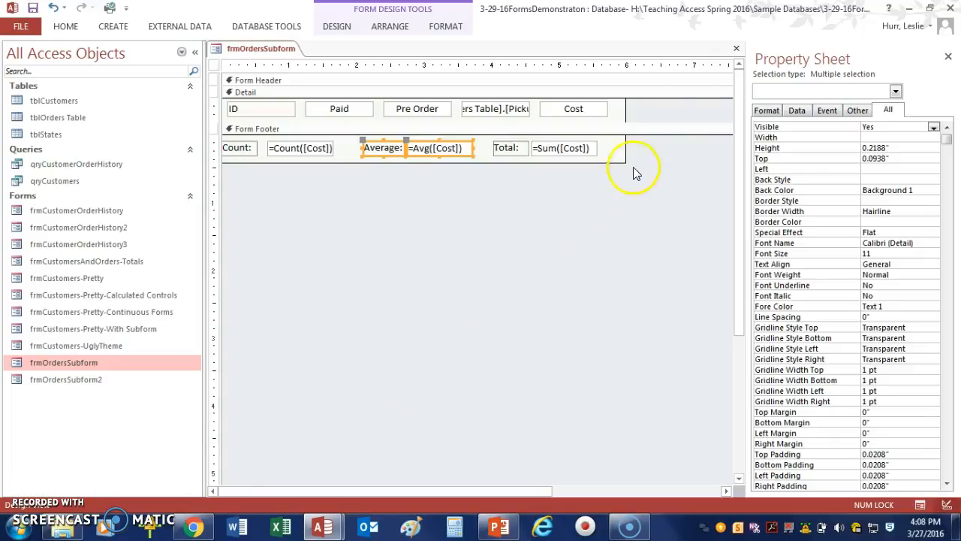
{"action": "left_click", "coordinate": [736, 48]}
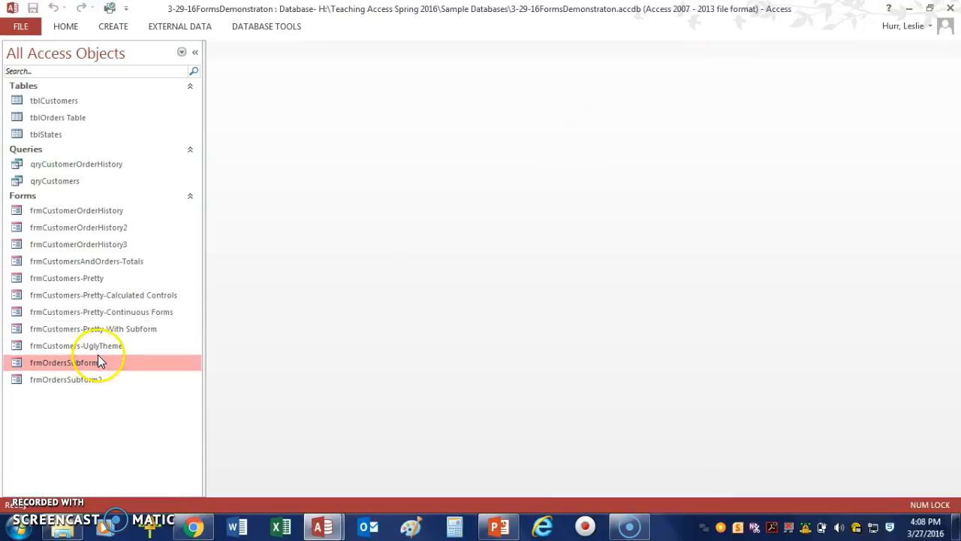
{"action": "left_click", "coordinate": [116, 299]}
{"action": "right_click", "coordinate": [117, 299]}
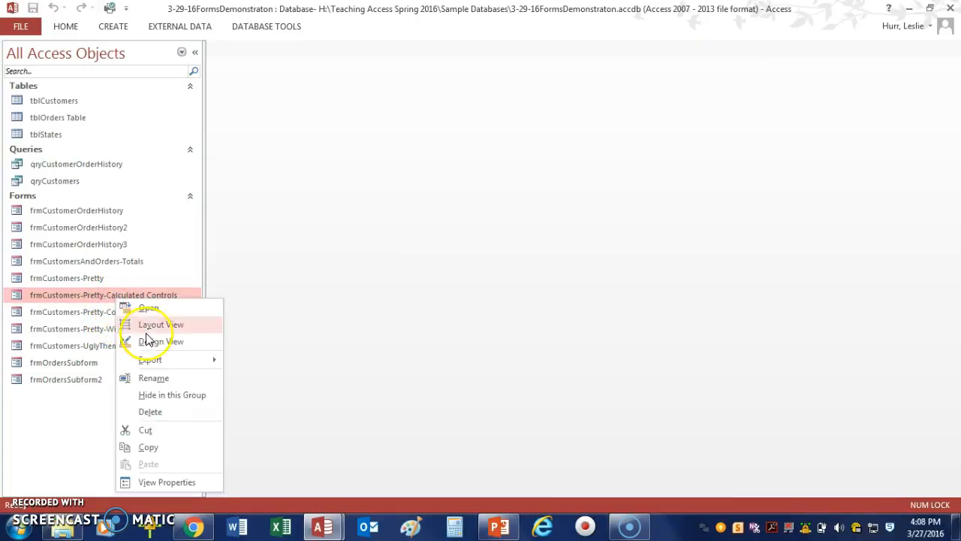
{"action": "left_click", "coordinate": [150, 344]}
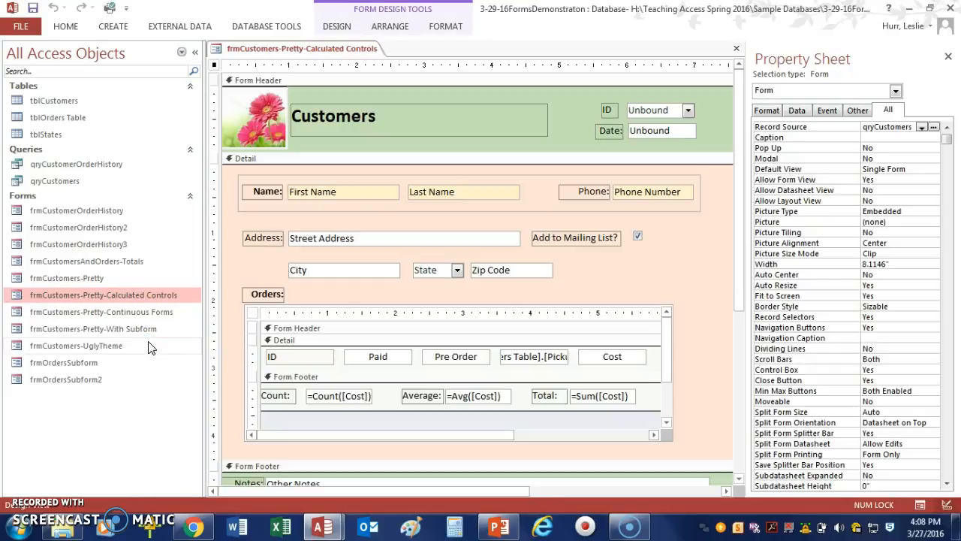
- Show the customers form in Form View and check the order count, average and total through the third customer record
{"action": "right_click", "coordinate": [275, 51]}
{"action": "left_click", "coordinate": [300, 125]}
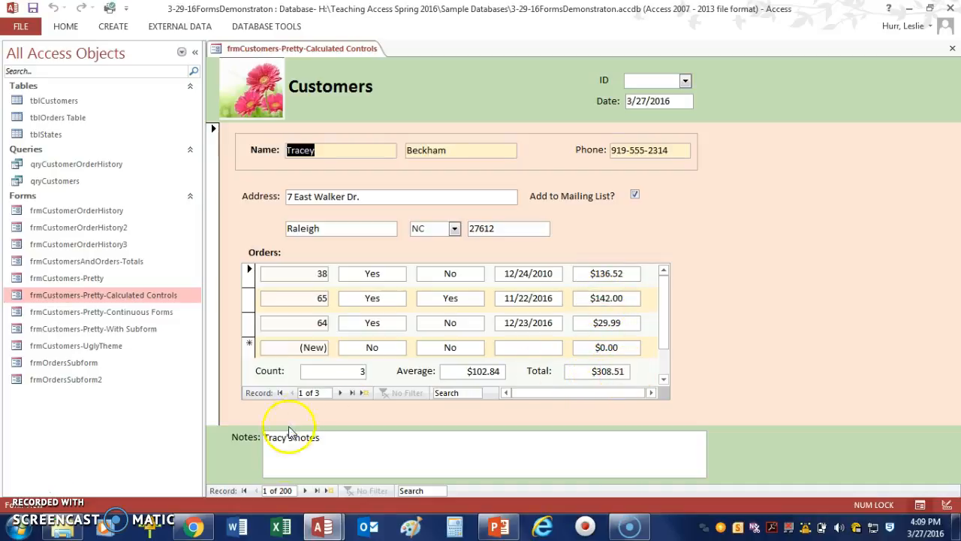
{"action": "left_click", "coordinate": [306, 490]}
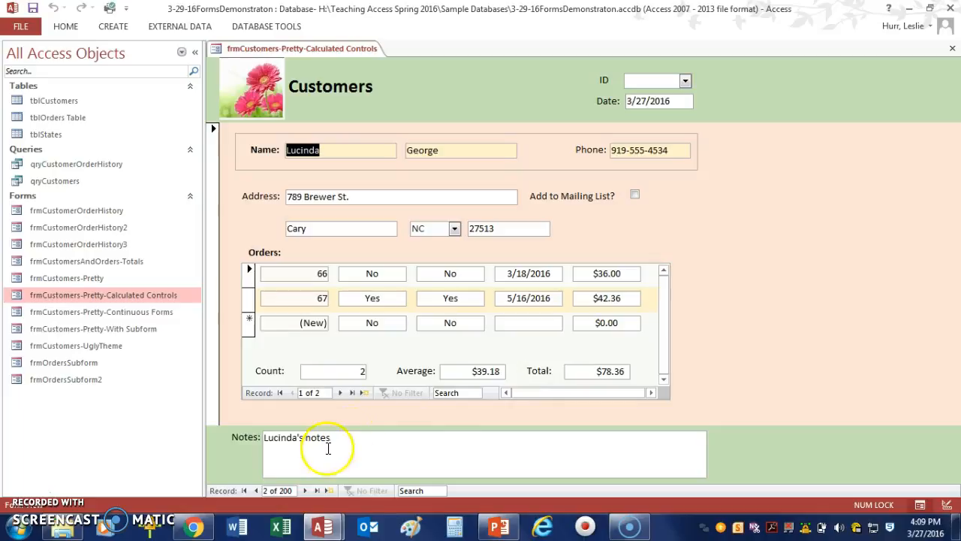
{"action": "left_click", "coordinate": [304, 491]}
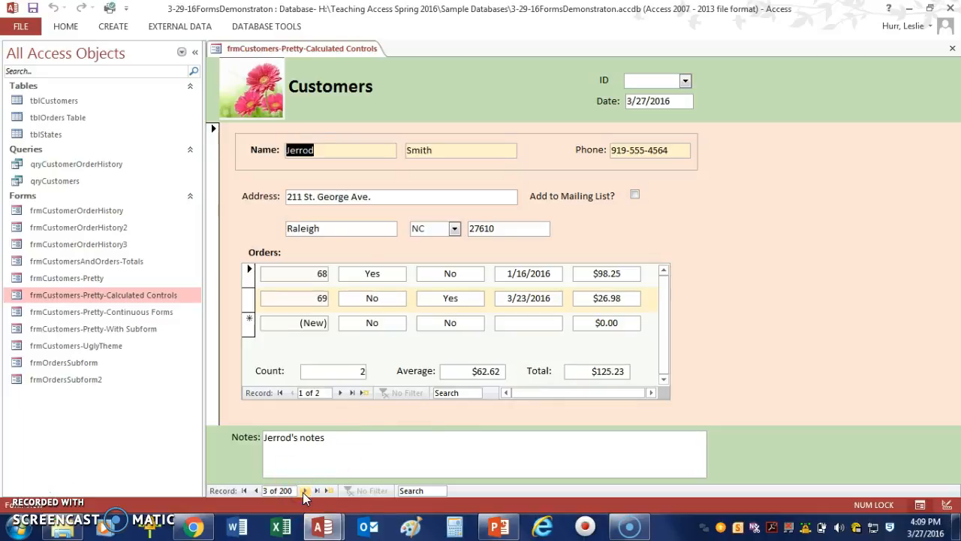